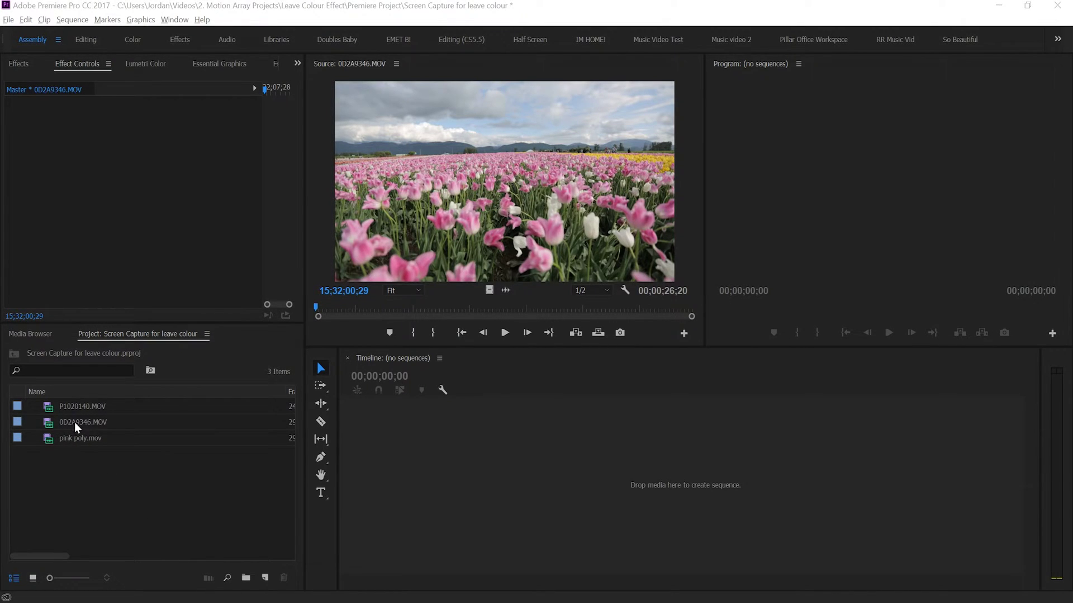
Step: Create a sequence from 0D2A9346.MOV and apply the Leave Color effect to its clip
{"action": "left_click_drag", "start_coordinate": [75, 422], "coordinate": [430, 476]}
{"action": "left_click", "coordinate": [19, 63]}
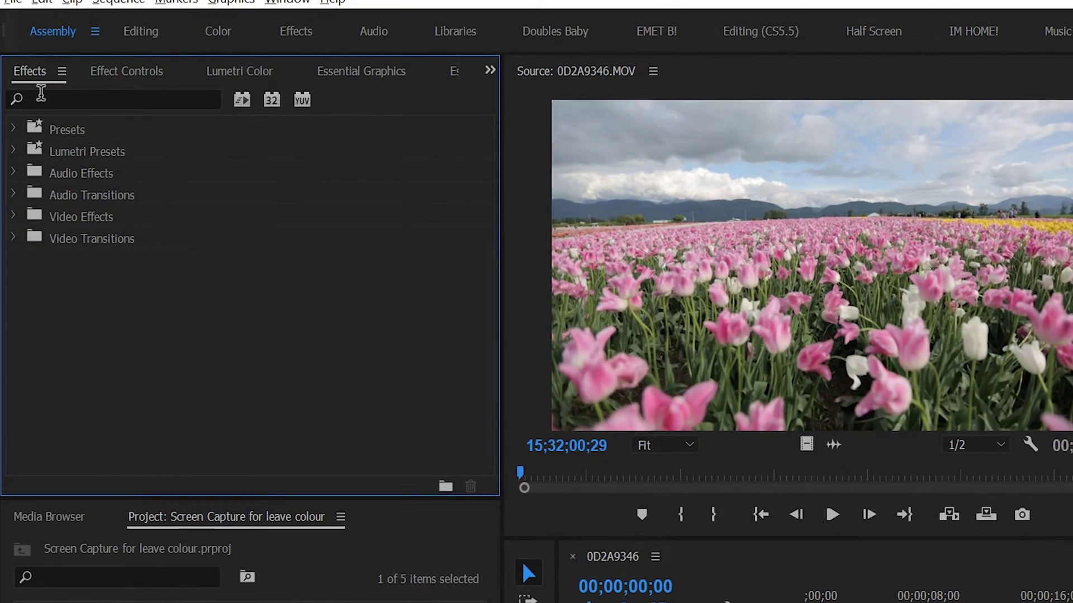
{"action": "left_click", "coordinate": [26, 79]}
{"action": "type", "text": "leave"}
{"action": "left_click_drag", "start_coordinate": [86, 260], "coordinate": [857, 602]}
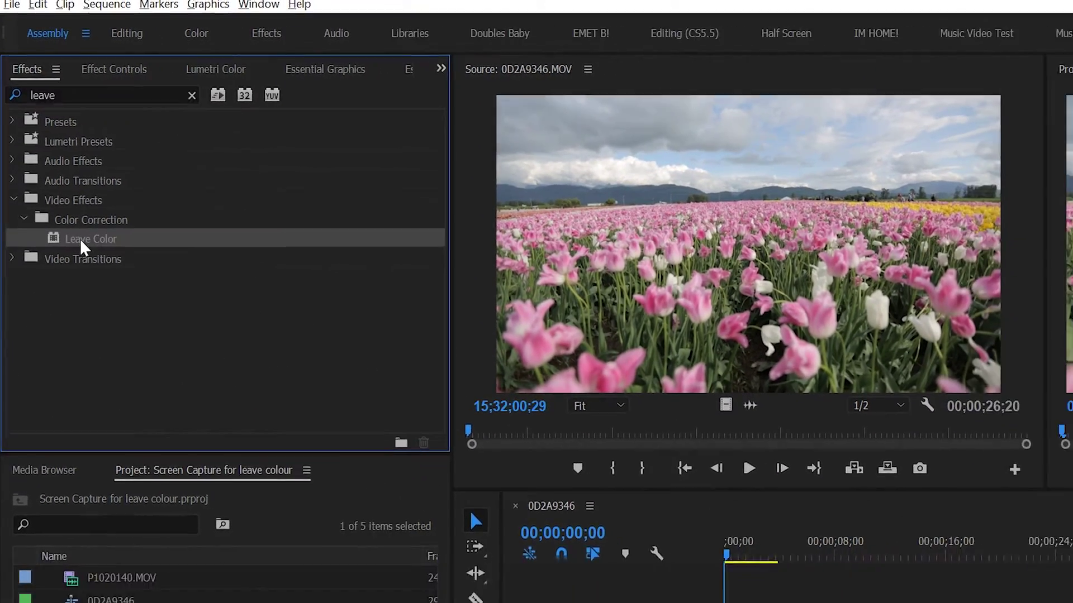
{"action": "left_click_drag", "start_coordinate": [561, 516], "coordinate": [561, 516]}
{"action": "left_click", "coordinate": [545, 507]}
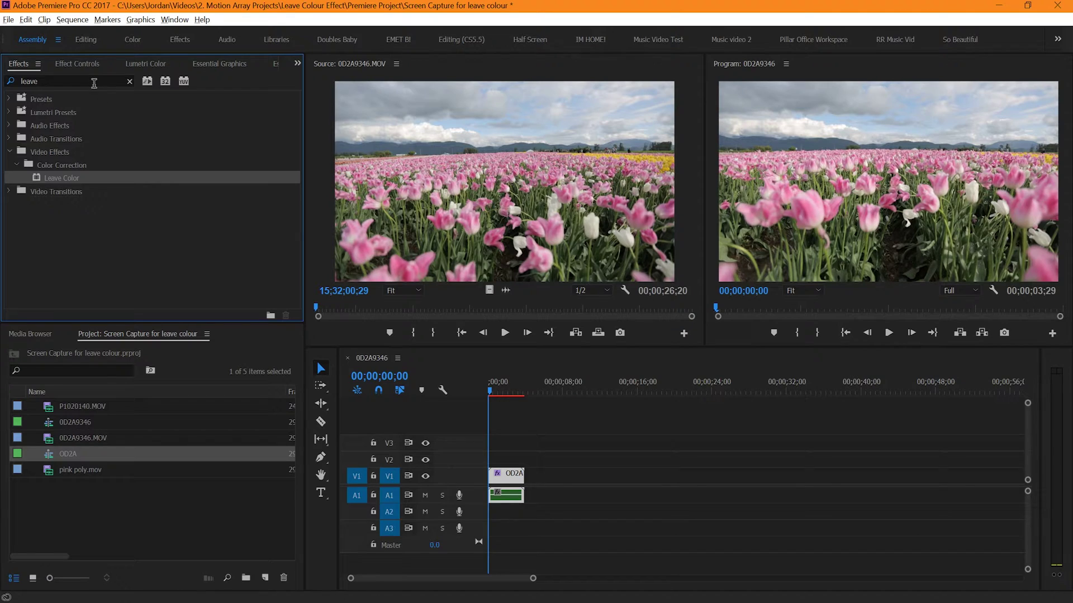
Step: Show the clip's Leave Color settings and park the playhead at 00;00;03;03, where the yellow flowers are visible
{"action": "left_click", "coordinate": [82, 64]}
{"action": "left_click_drag", "start_coordinate": [296, 135], "coordinate": [307, 197]}
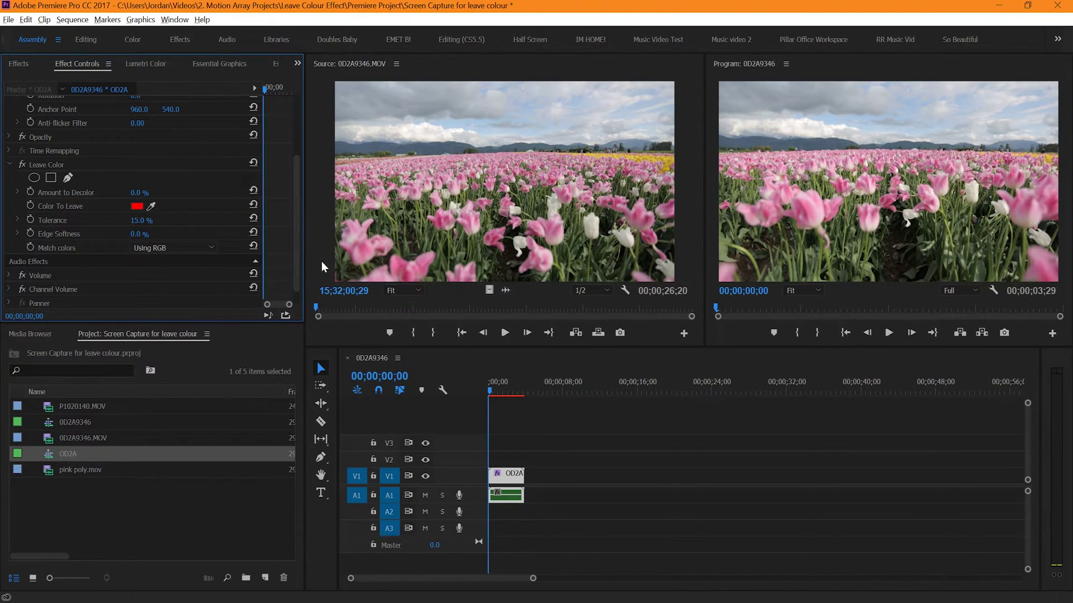
{"action": "left_click", "coordinate": [504, 391]}
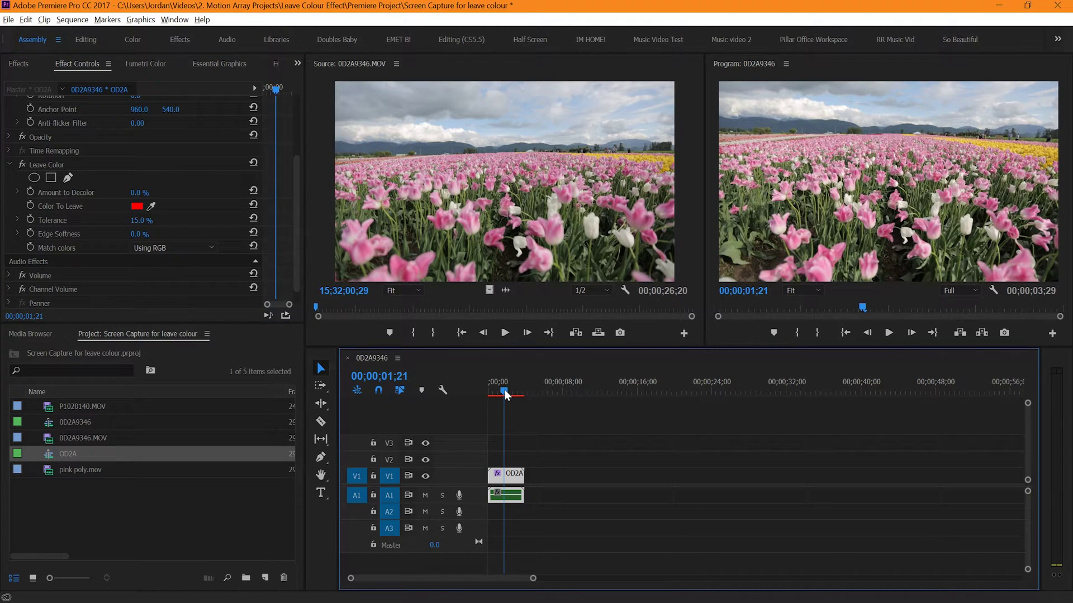
{"action": "left_click_drag", "start_coordinate": [504, 390], "coordinate": [517, 391]}
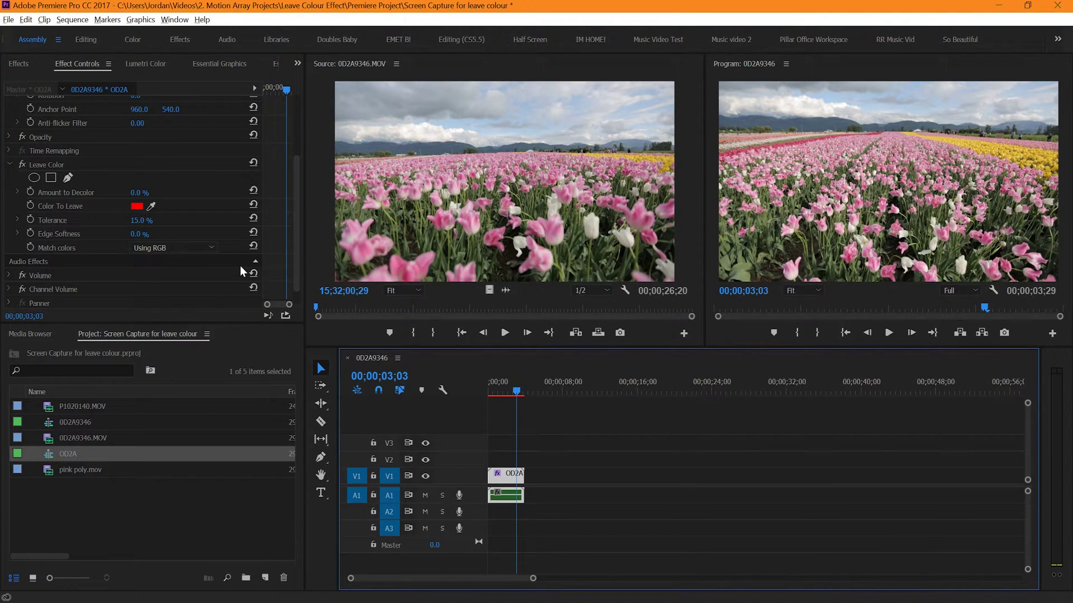
{"action": "left_click", "coordinate": [137, 206]}
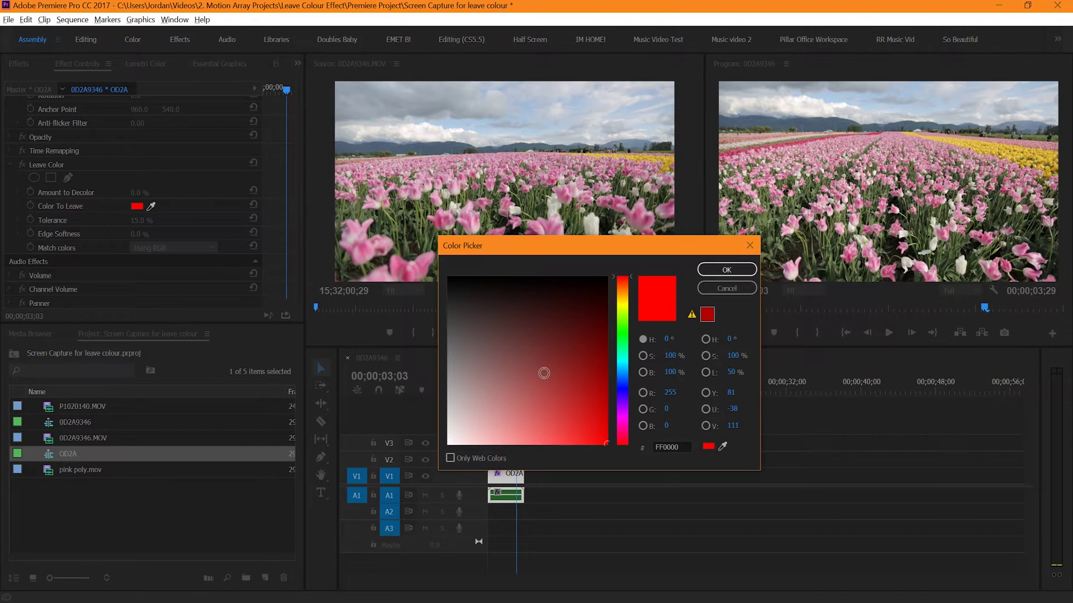
{"action": "mouse_move", "coordinate": [544, 372]}
{"action": "left_mouse_down"}
{"action": "mouse_move", "coordinate": [531, 368]}
{"action": "mouse_move", "coordinate": [531, 457]}
{"action": "mouse_move", "coordinate": [505, 275]}
{"action": "mouse_move", "coordinate": [583, 432]}
{"action": "left_mouse_up"}
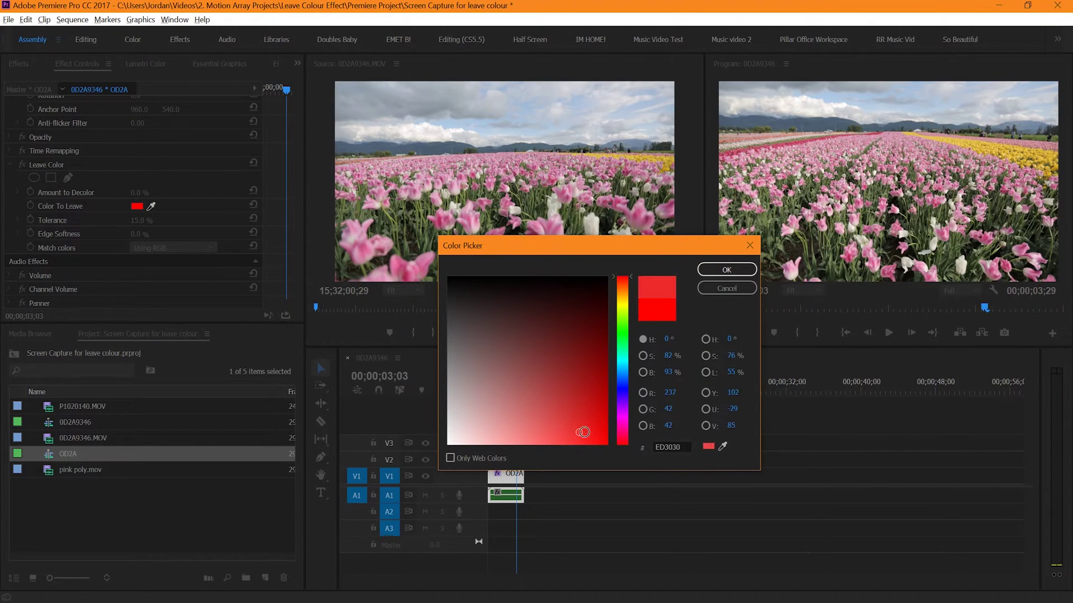
{"action": "left_click", "coordinate": [726, 288]}
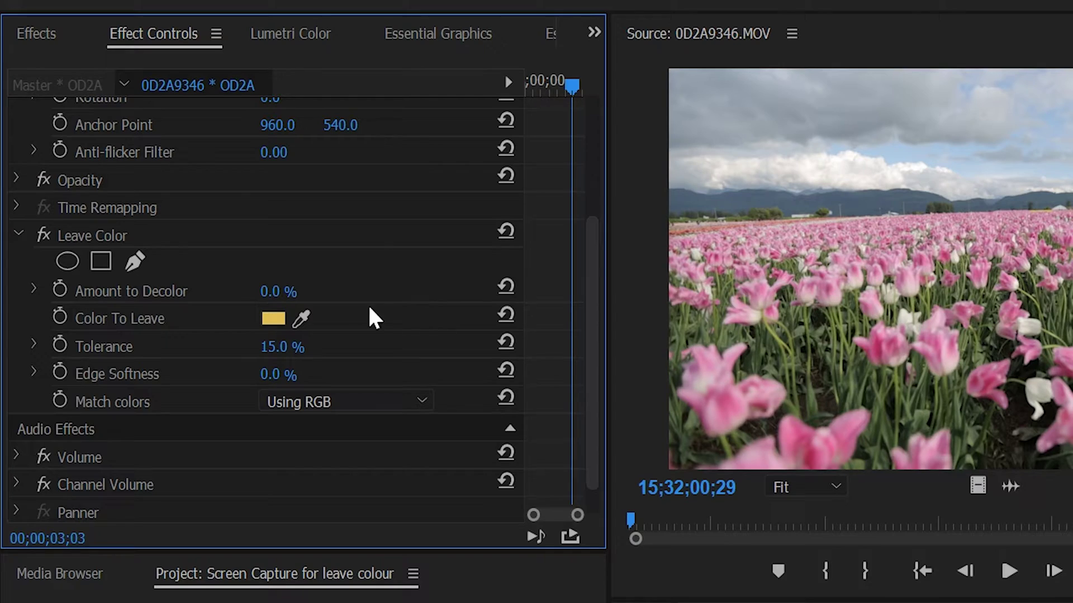
Step: Raise Leave Color's Amount to Decolor to 100% on the tulip field clip
{"action": "left_click_drag", "start_coordinate": [263, 293], "coordinate": [304, 293]}
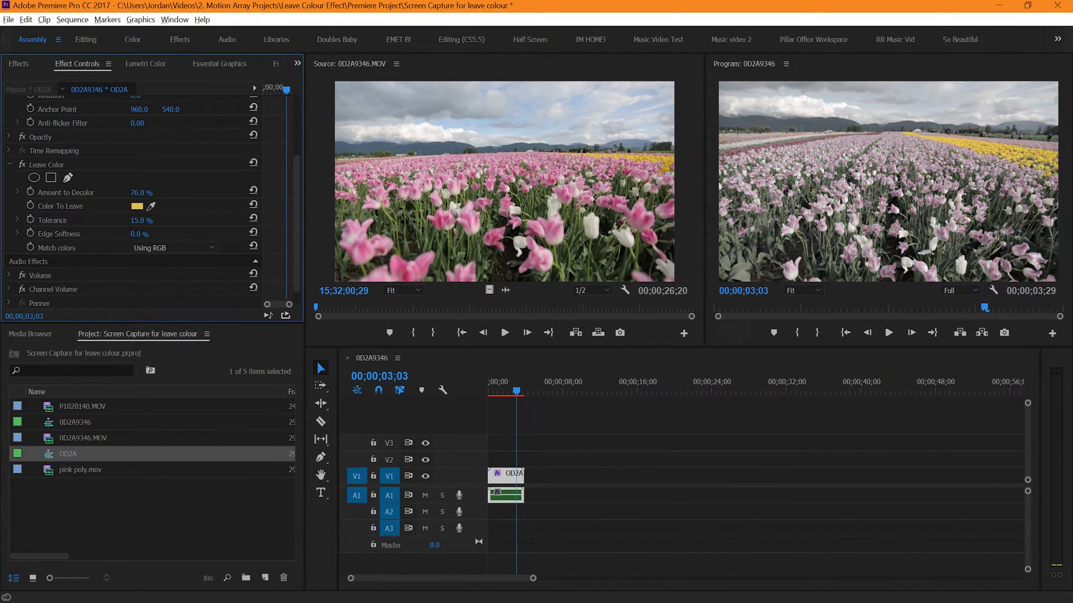
{"action": "left_click_drag", "start_coordinate": [141, 192], "coordinate": [147, 192]}
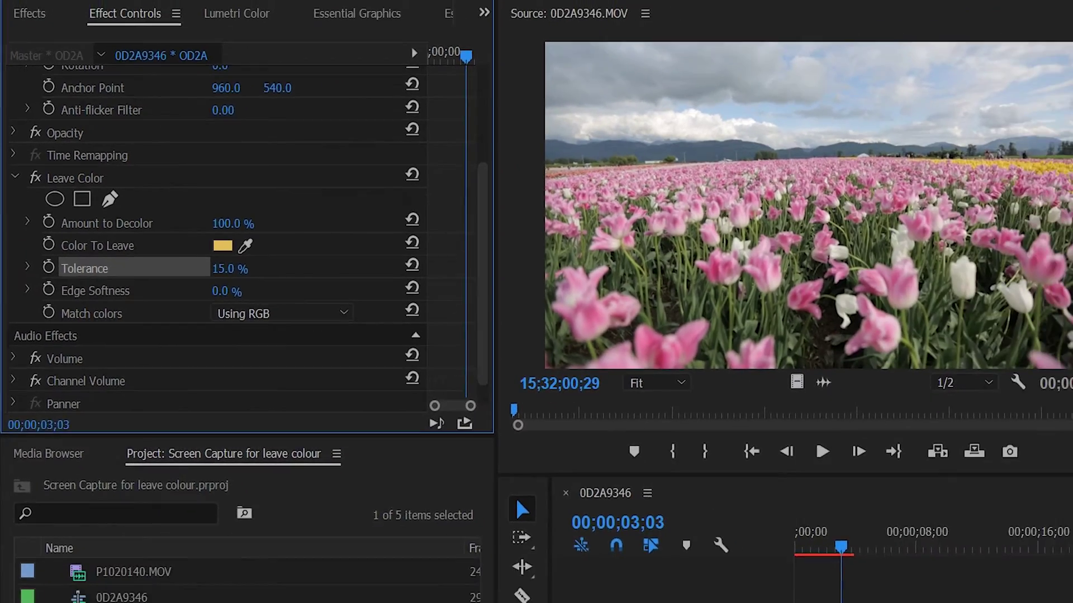
Step: Add pink poly.mov to V1 after the tulip clip, leaving a gap, and preview it up to 00;00;08;11
{"action": "left_click_drag", "start_coordinate": [80, 470], "coordinate": [543, 475]}
{"action": "left_click", "coordinate": [546, 391]}
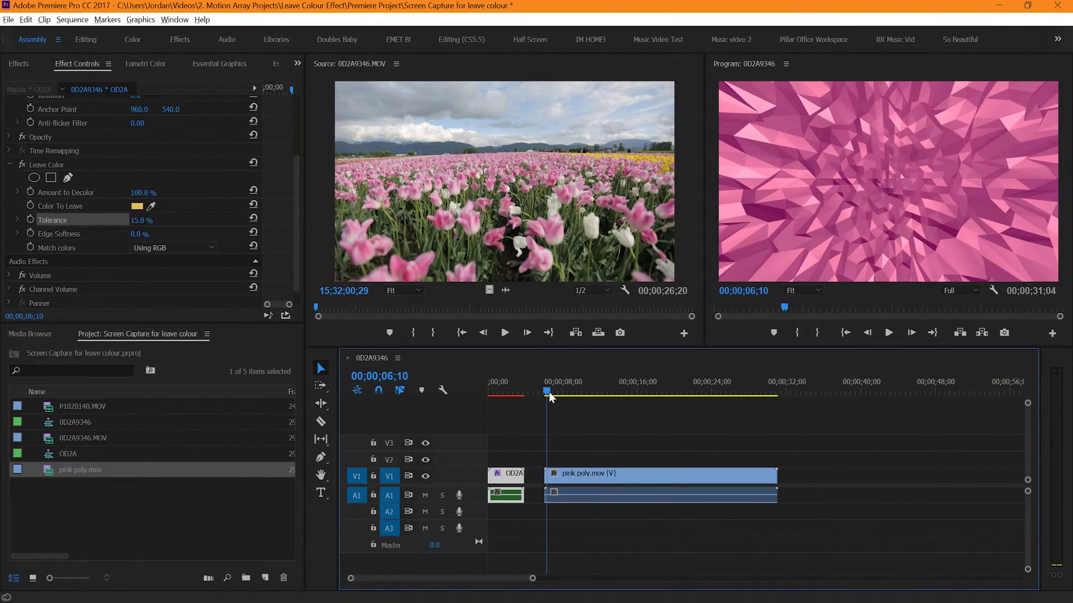
{"action": "key", "text": "space"}
{"action": "left_click", "coordinate": [566, 390]}
Step: Apply Leave Color to the pink poly.mov clip and sample a pink from its image as the Color To Leave
{"action": "left_click", "coordinate": [20, 65]}
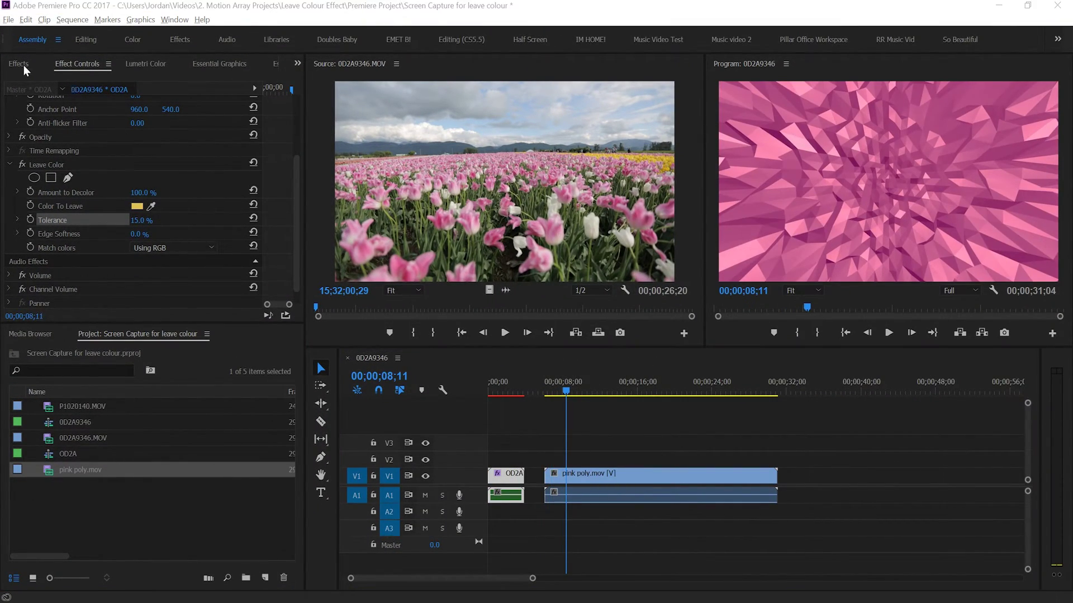
{"action": "left_click_drag", "start_coordinate": [61, 178], "coordinate": [566, 477]}
{"action": "left_click", "coordinate": [151, 244]}
{"action": "left_click", "coordinate": [845, 196]}
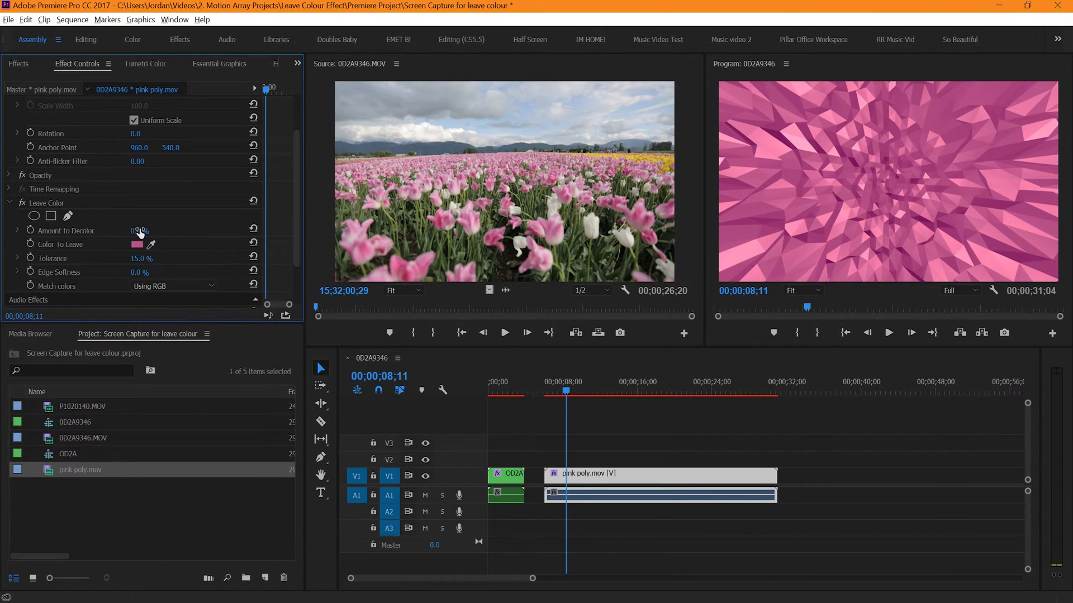
Step: Set the pink poly clip's Amount to Decolor to 100% and its Tolerance to 6%
{"action": "left_click_drag", "start_coordinate": [136, 230], "coordinate": [191, 231]}
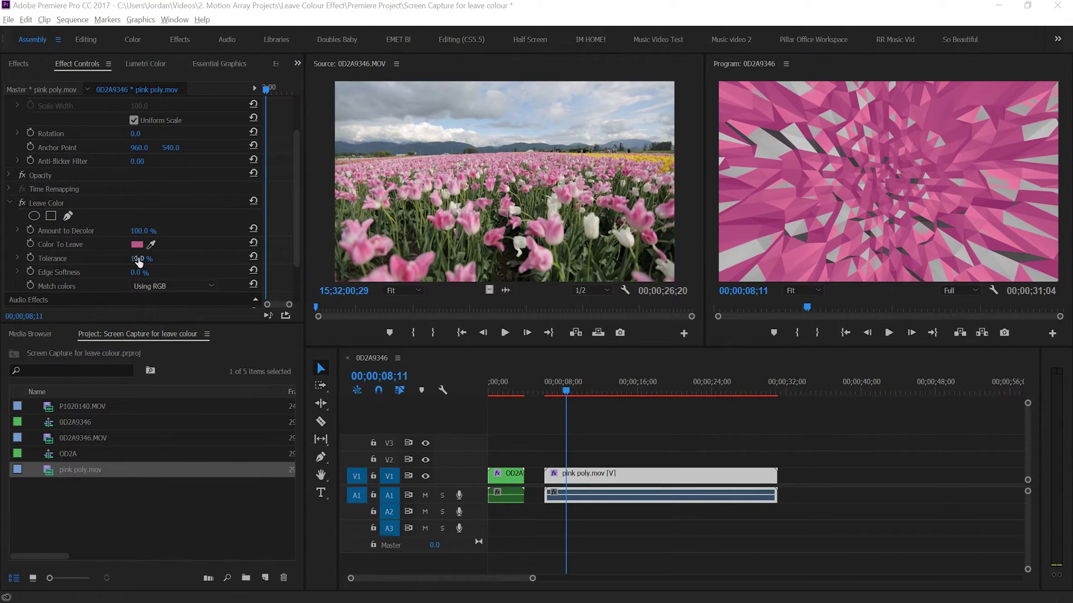
{"action": "left_click_drag", "start_coordinate": [140, 258], "coordinate": [131, 259]}
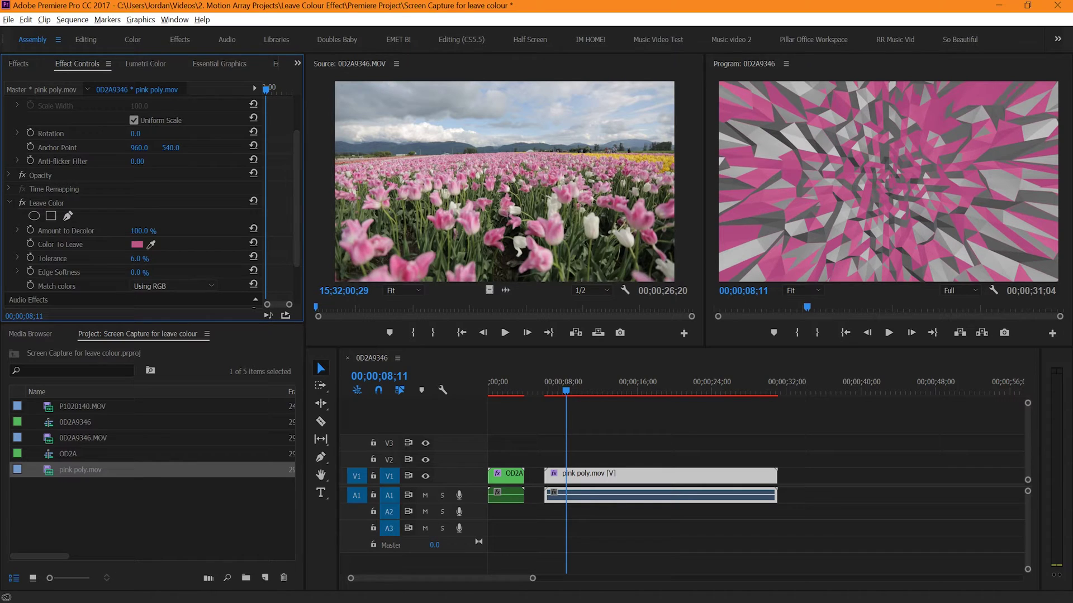
Step: Fine-tune the Edge Softness and Tolerance of the Leave Color effect
{"action": "left_click_drag", "start_coordinate": [141, 273], "coordinate": [131, 272]}
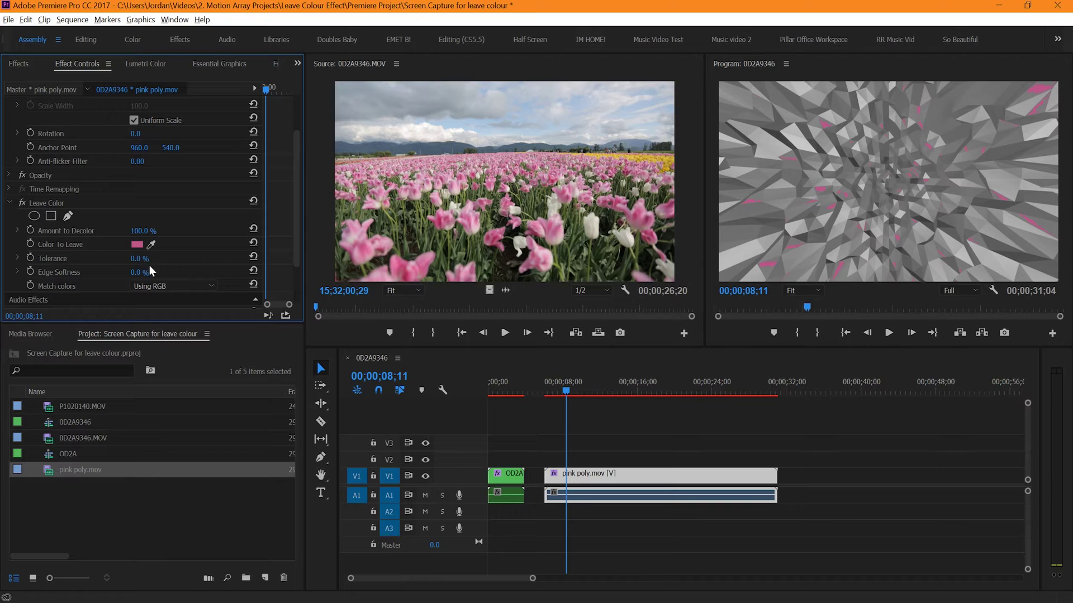
{"action": "left_click_drag", "start_coordinate": [137, 262], "coordinate": [183, 263]}
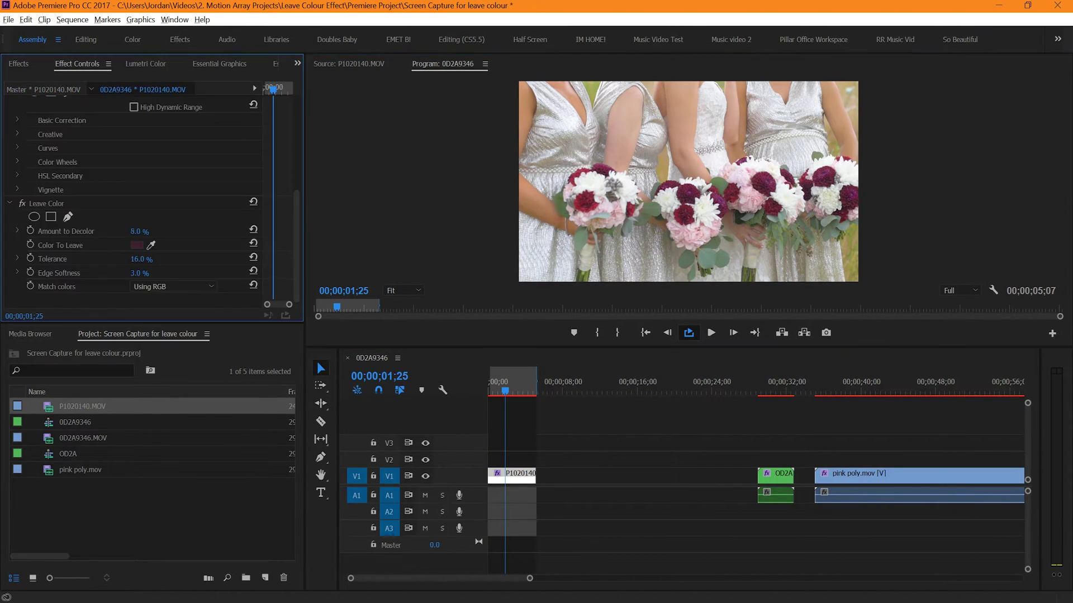
Step: Adjust the Amount to Decolor on the P1020140 bouquet clip, play the result and deselect the clip
{"action": "mouse_move", "coordinate": [142, 231]}
{"action": "left_mouse_down"}
{"action": "mouse_move", "coordinate": [162, 232]}
{"action": "mouse_move", "coordinate": [136, 232]}
{"action": "left_mouse_up"}
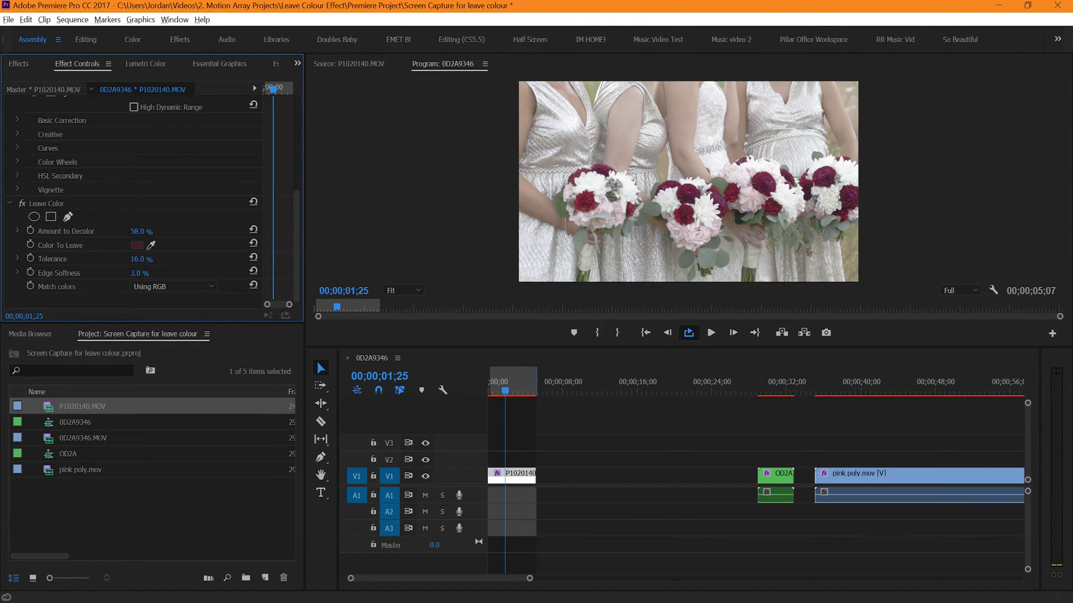
{"action": "key", "text": "space"}
{"action": "left_click", "coordinate": [555, 418]}
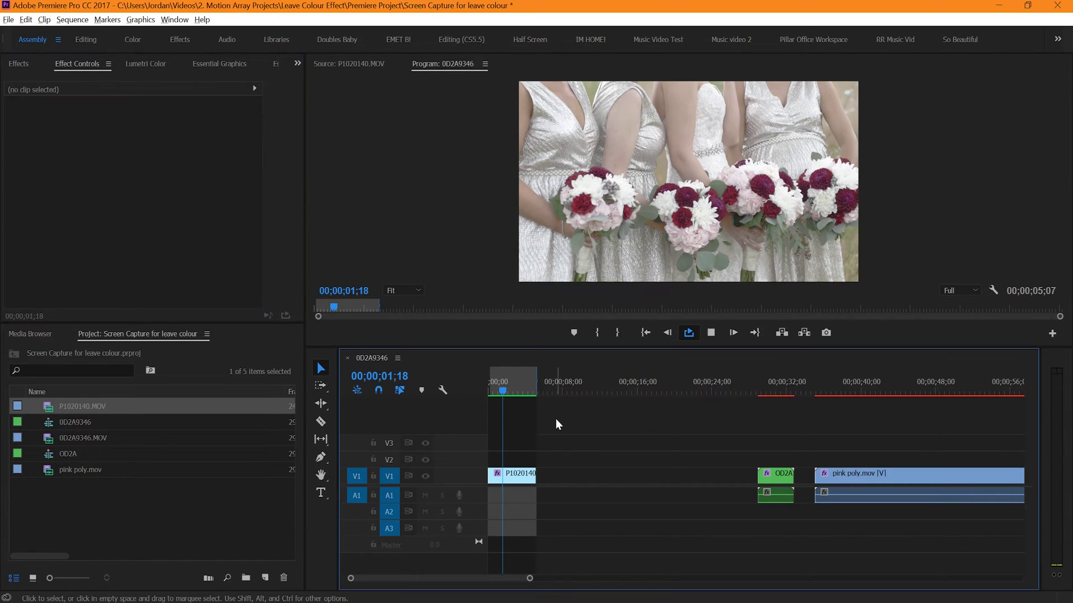